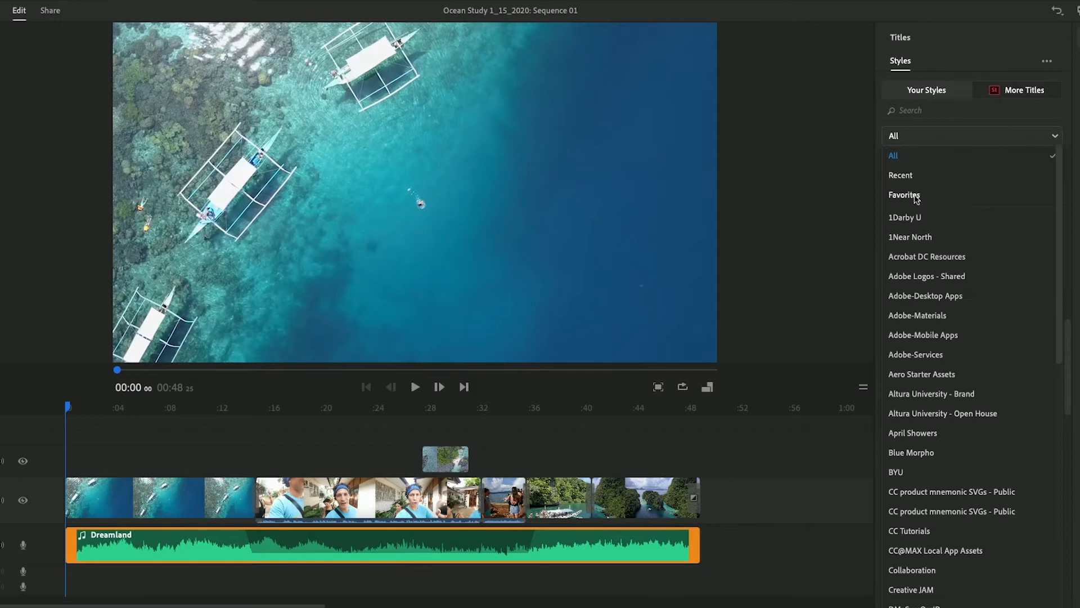
# Filter the title styles list to show only Favorites
pyautogui.click(912, 196)
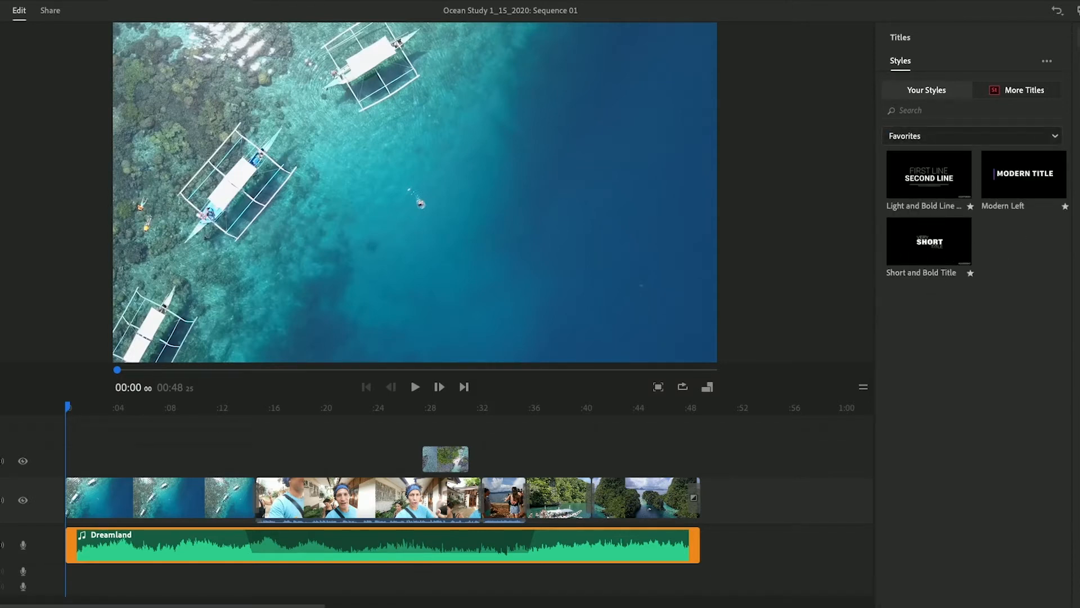
pyautogui.click(1055, 137)
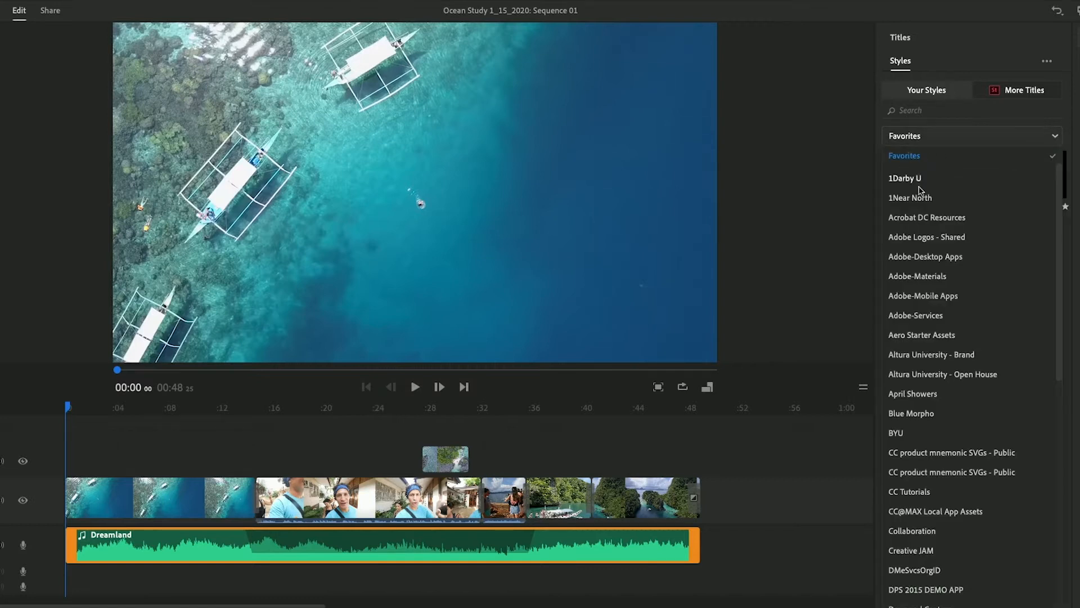
pyautogui.scroll(2, 908, 164)
pyautogui.click(893, 157)
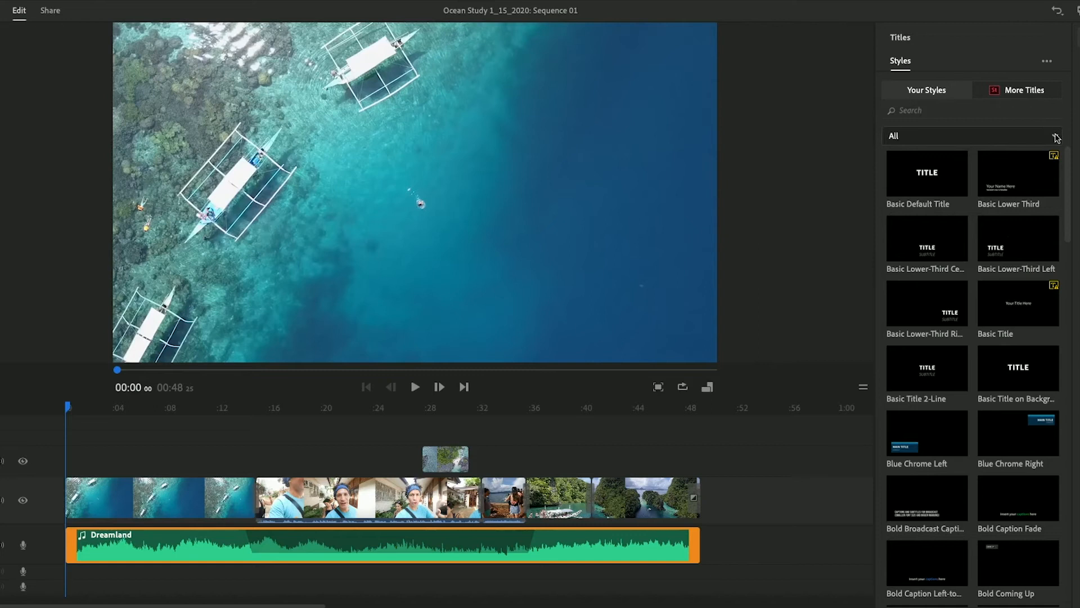
pyautogui.click(1056, 138)
pyautogui.click(910, 196)
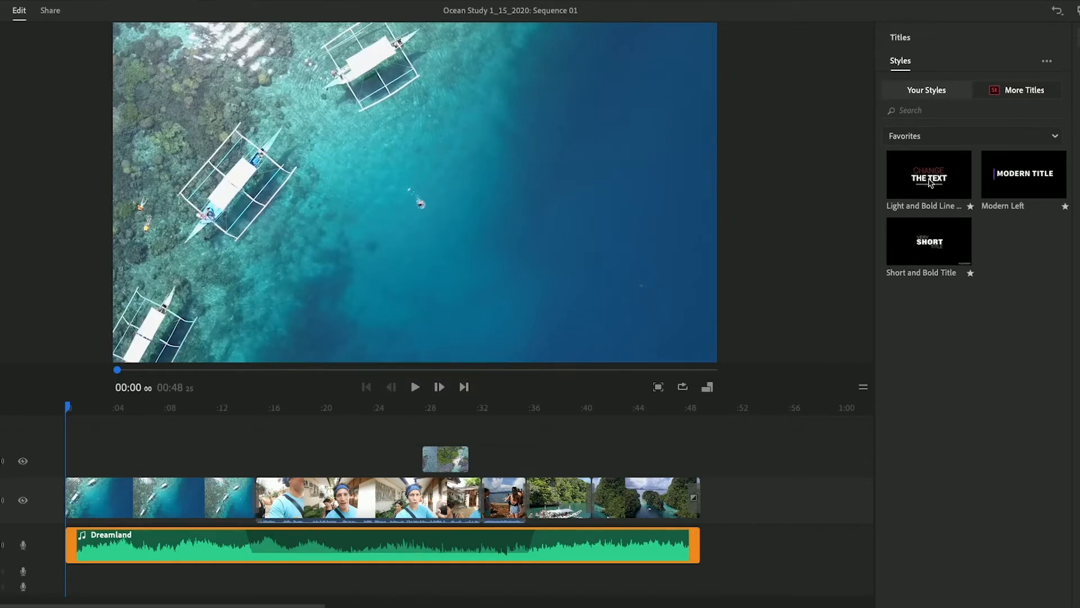
# Add the Light and Bold Line title at the sequence start and the Short and Bold Title around 8 seconds
pyautogui.moveTo(939, 182); pyautogui.dragTo(65, 465)
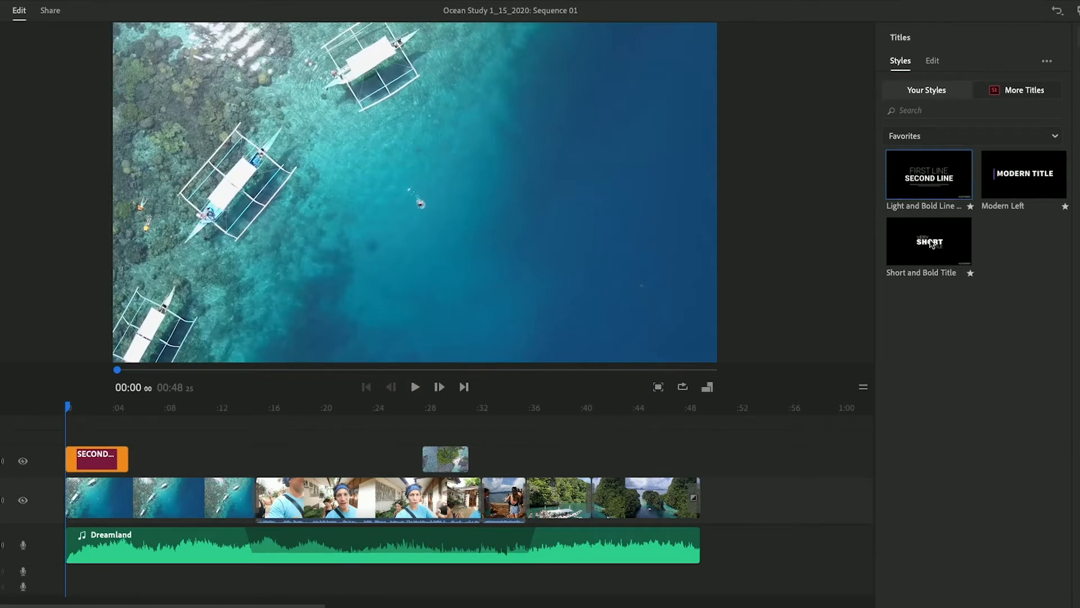
pyautogui.moveTo(929, 243); pyautogui.dragTo(167, 463)
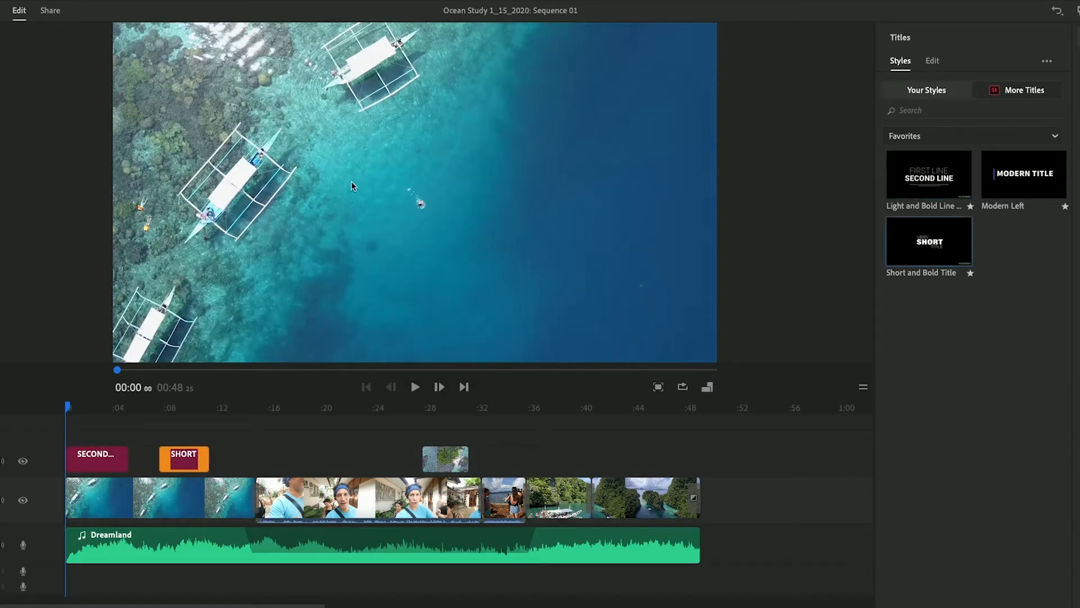
# Mute the Dreamland music track and play the sequence to preview the titles
pyautogui.click(3, 546)
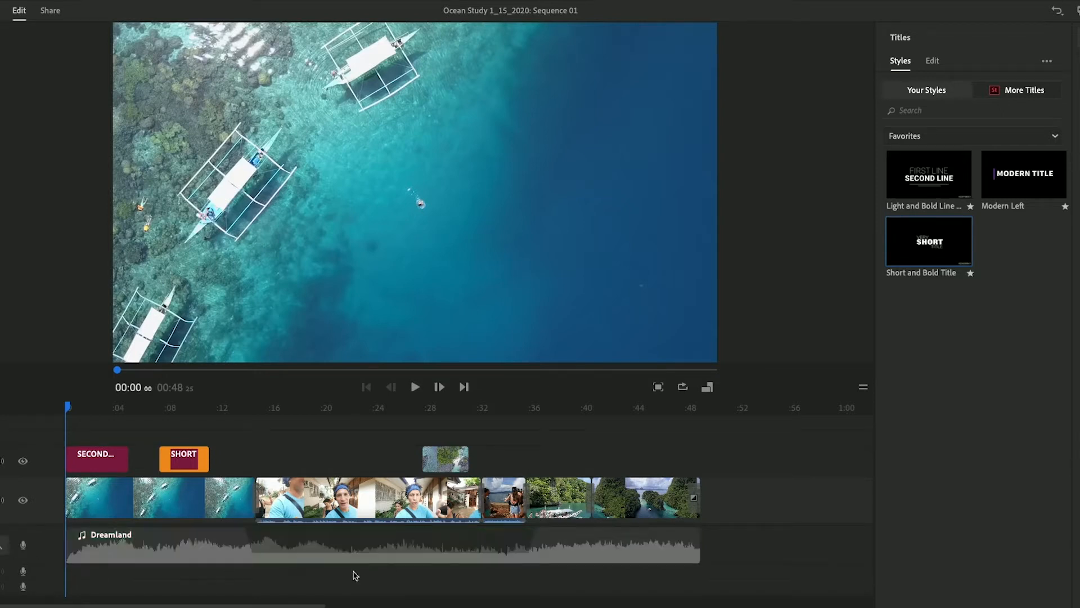
pyautogui.press('space')
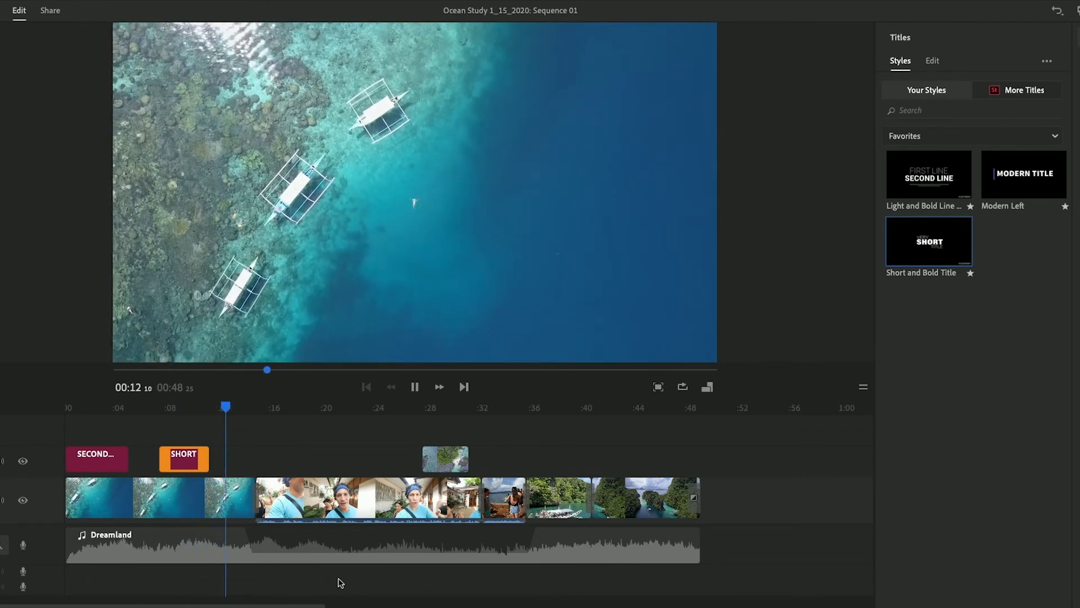
pyautogui.press('space')
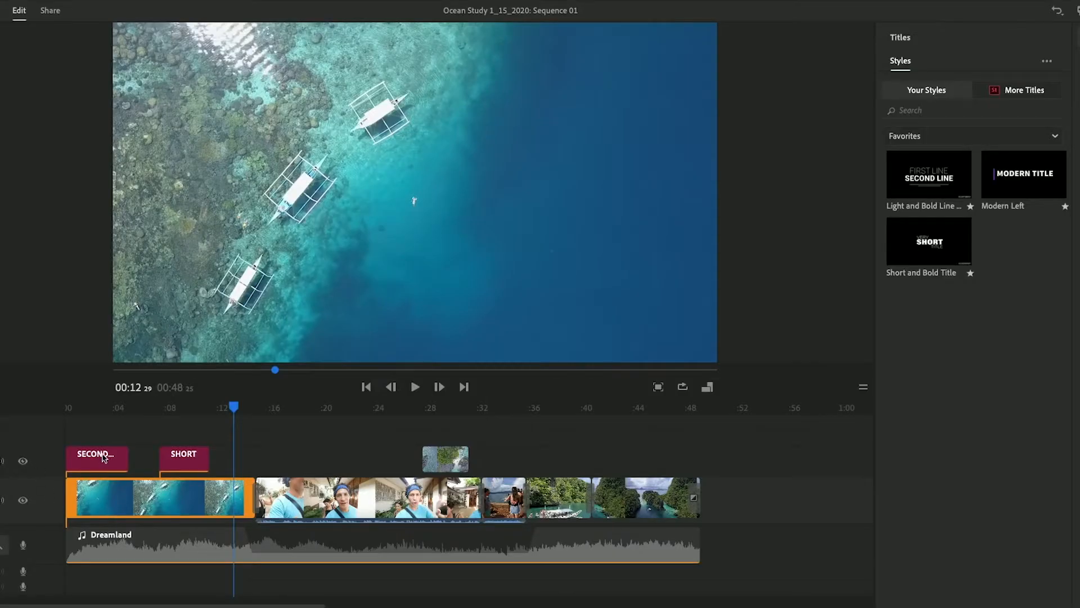
# Delete the Light and Bold Line title clip and move the Short and Bold title to the sequence start
pyautogui.click(105, 457)
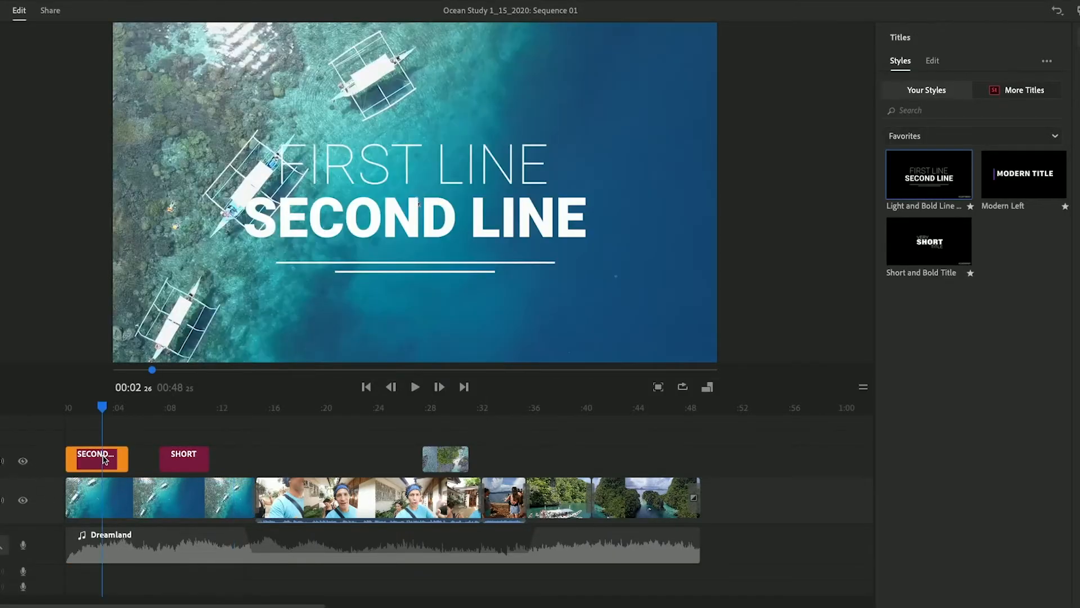
pyautogui.press('Delete')
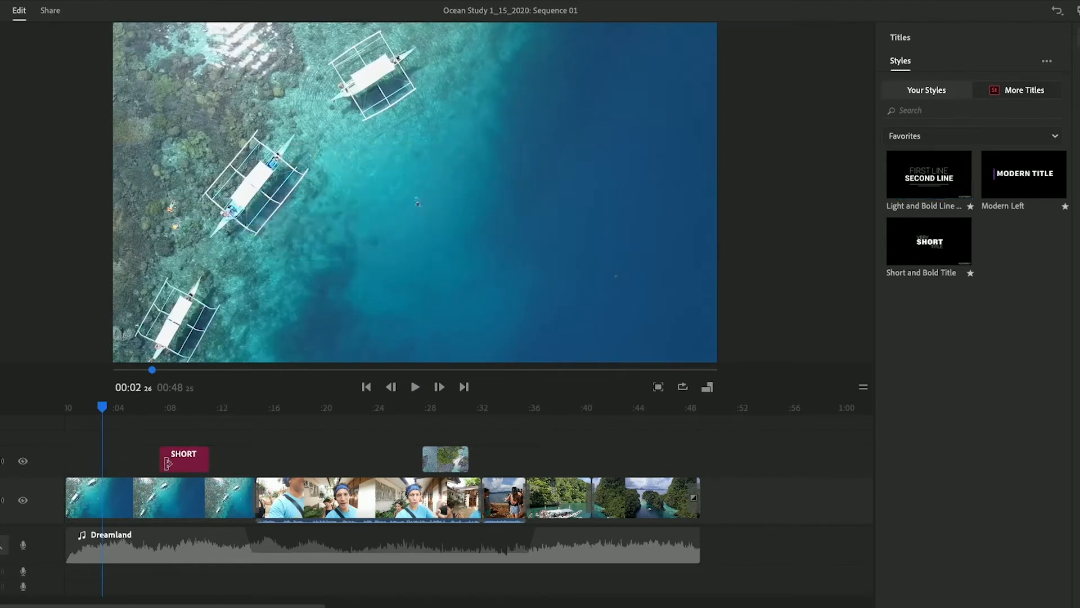
pyautogui.moveTo(190, 469); pyautogui.dragTo(103, 459)
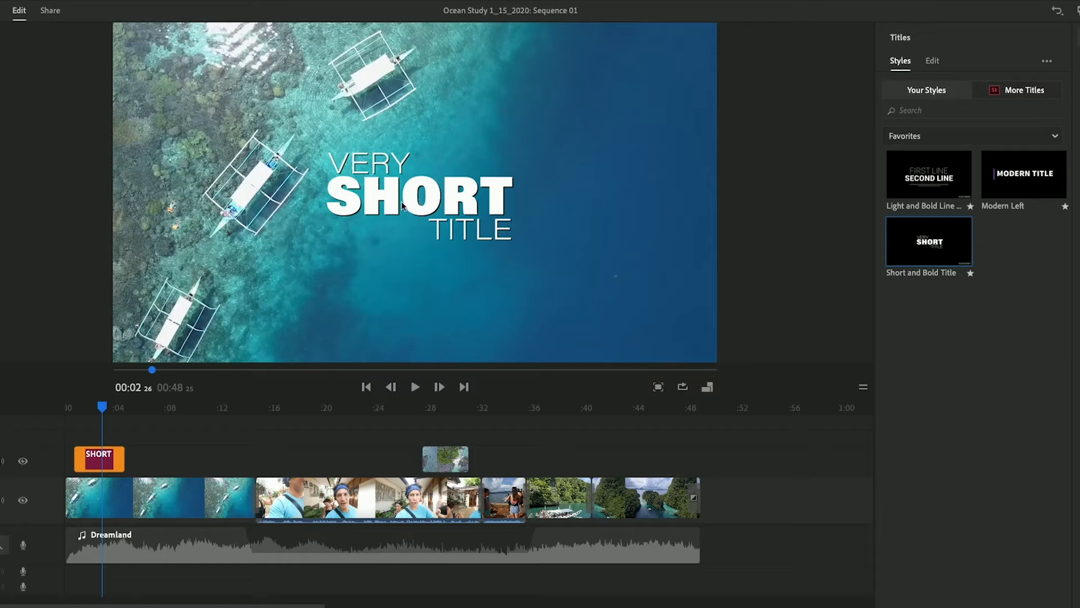
# Move the title text block slightly right and down in the preview
pyautogui.click(419, 196)
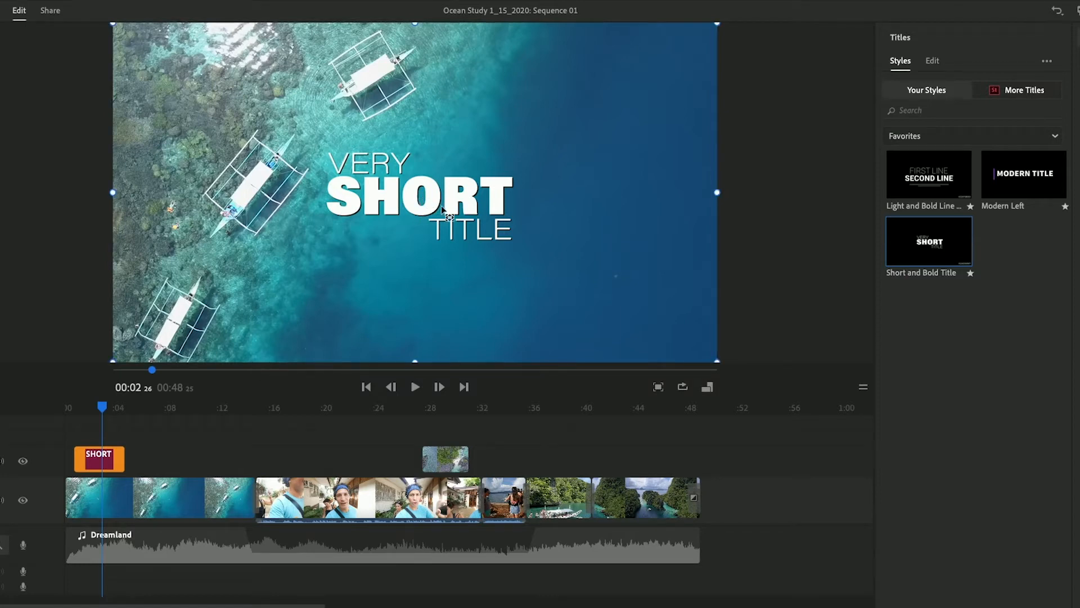
pyautogui.moveTo(457, 224); pyautogui.dragTo(512, 231)
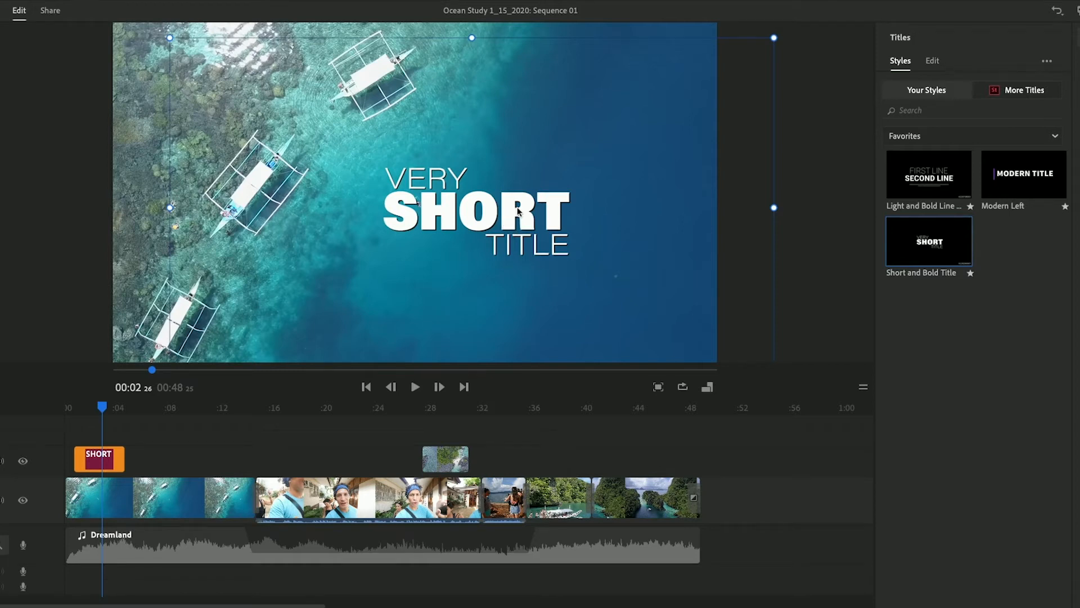
pyautogui.click(78, 248)
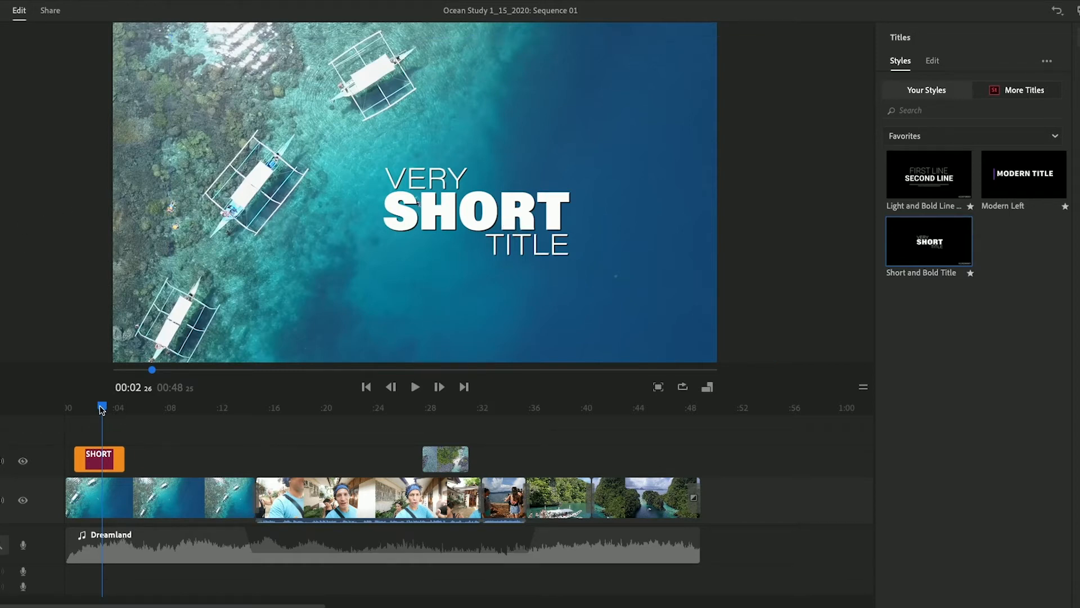
# Play the opening seconds to preview the title animation
pyautogui.moveTo(102, 410); pyautogui.dragTo(72, 407)
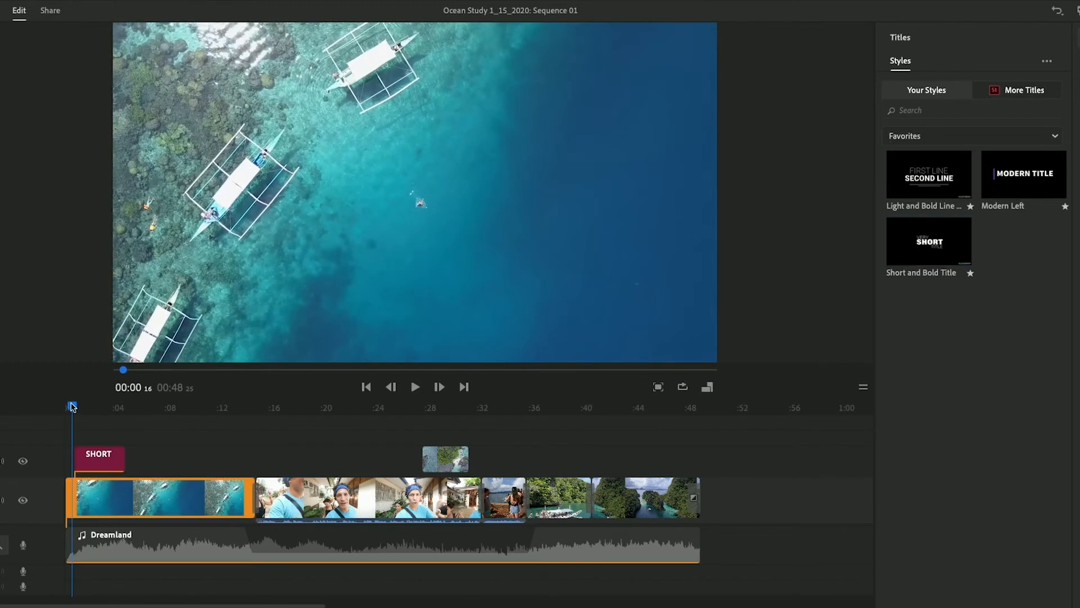
pyautogui.press('space')
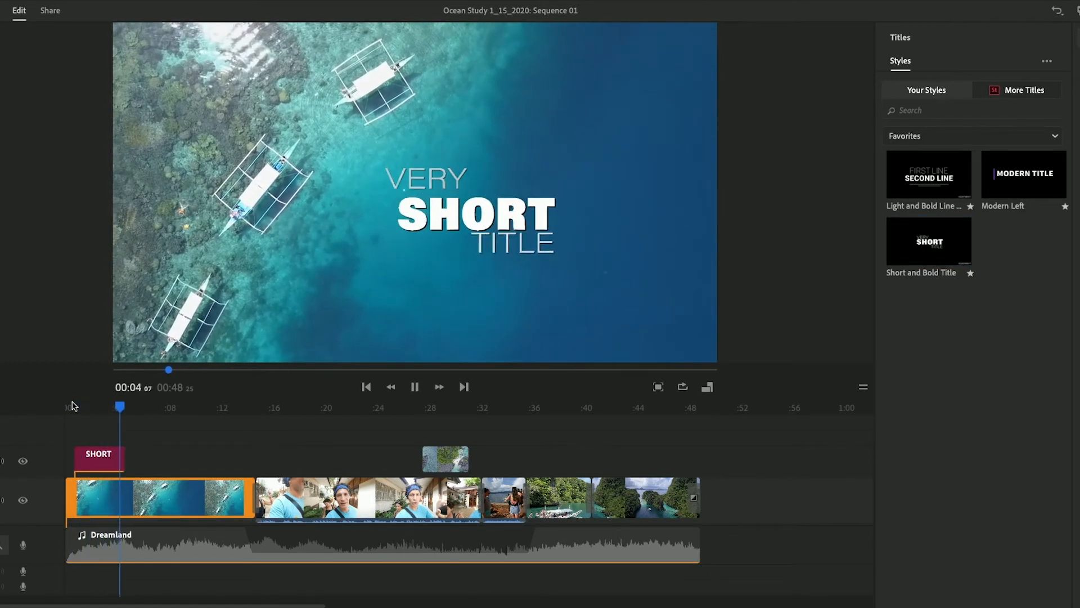
pyautogui.press('space')
pyautogui.click(110, 410)
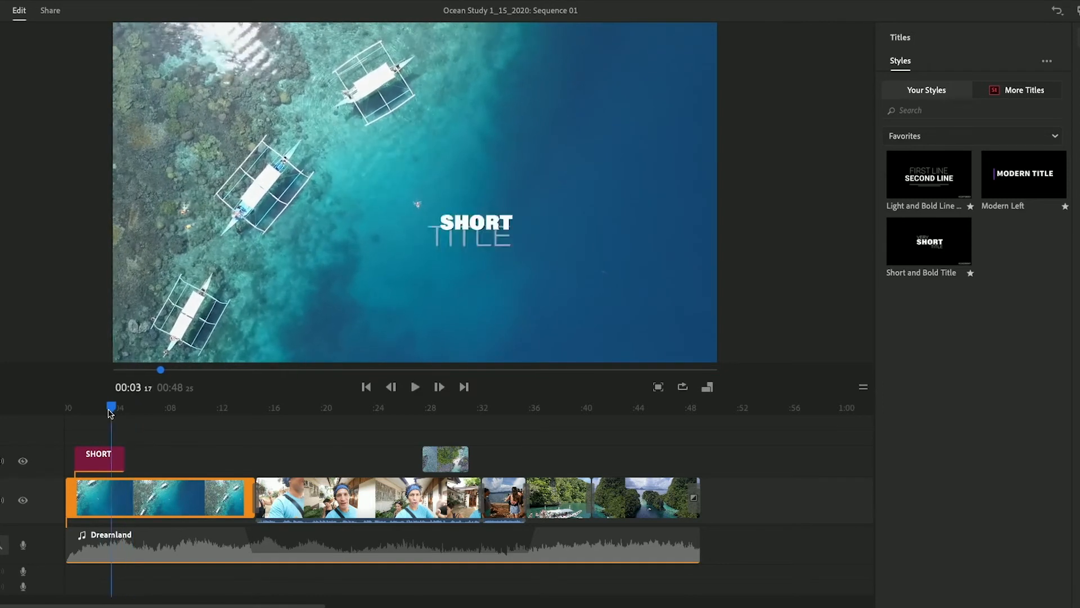
pyautogui.moveTo(109, 410); pyautogui.dragTo(94, 410)
# Open the title's text settings and replace the first line VERY with OCEAN
pyautogui.click(100, 460)
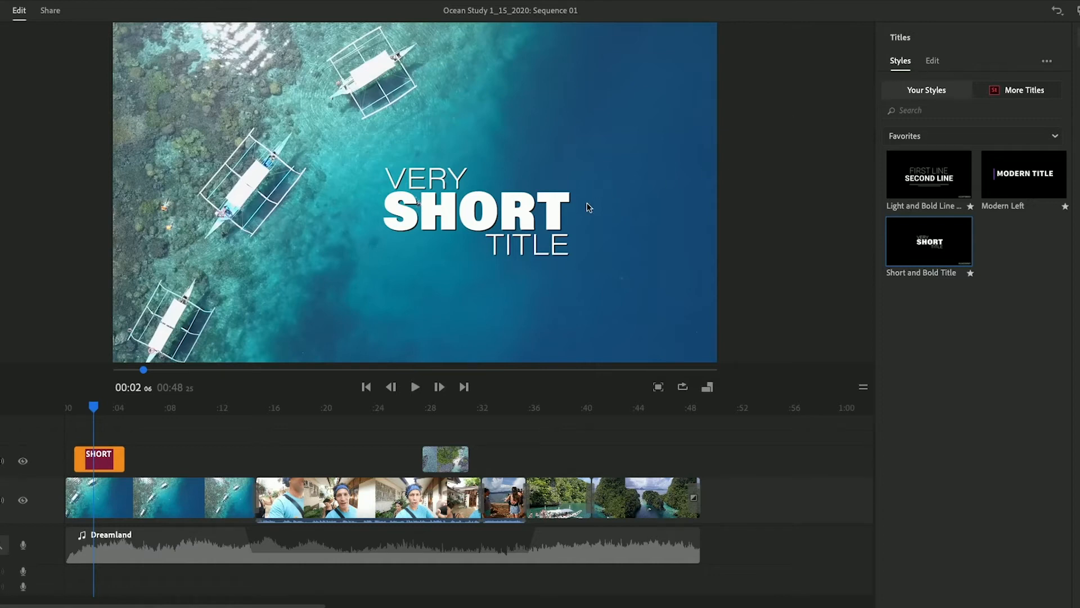
pyautogui.click(533, 226)
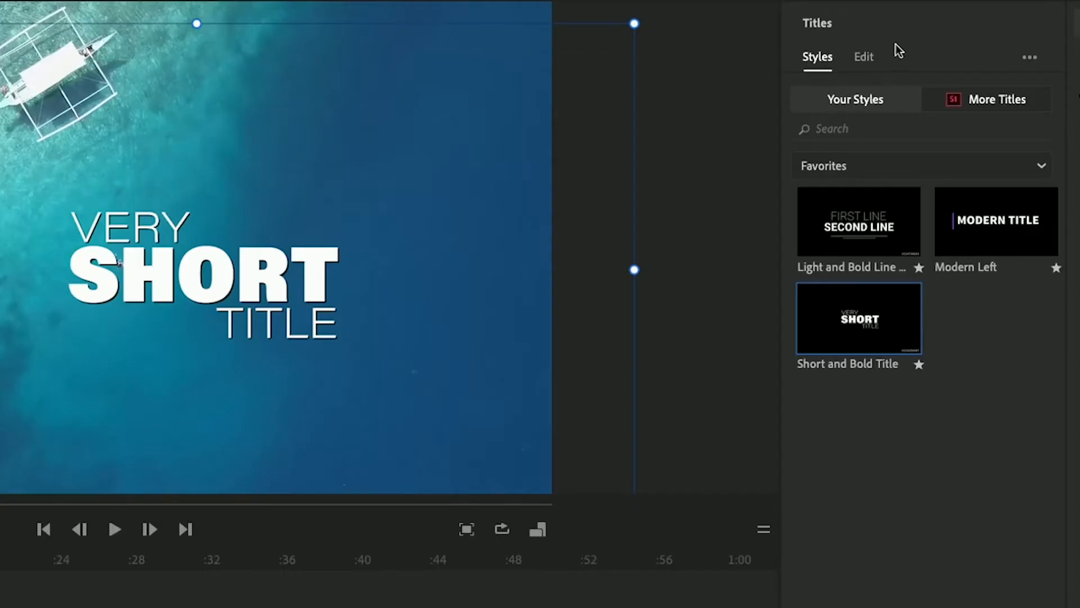
pyautogui.click(866, 58)
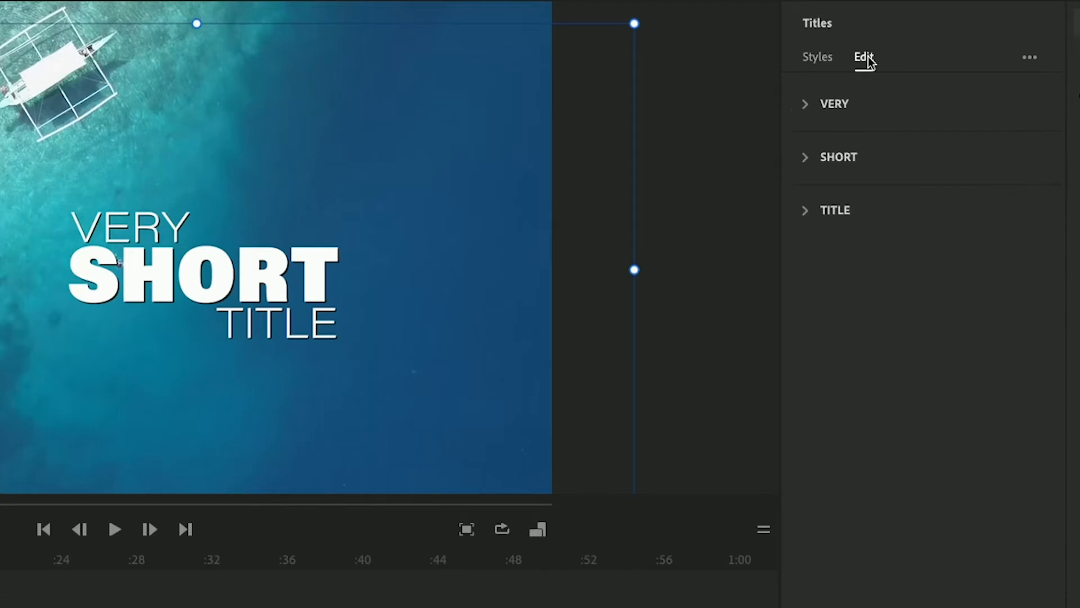
pyautogui.click(807, 103)
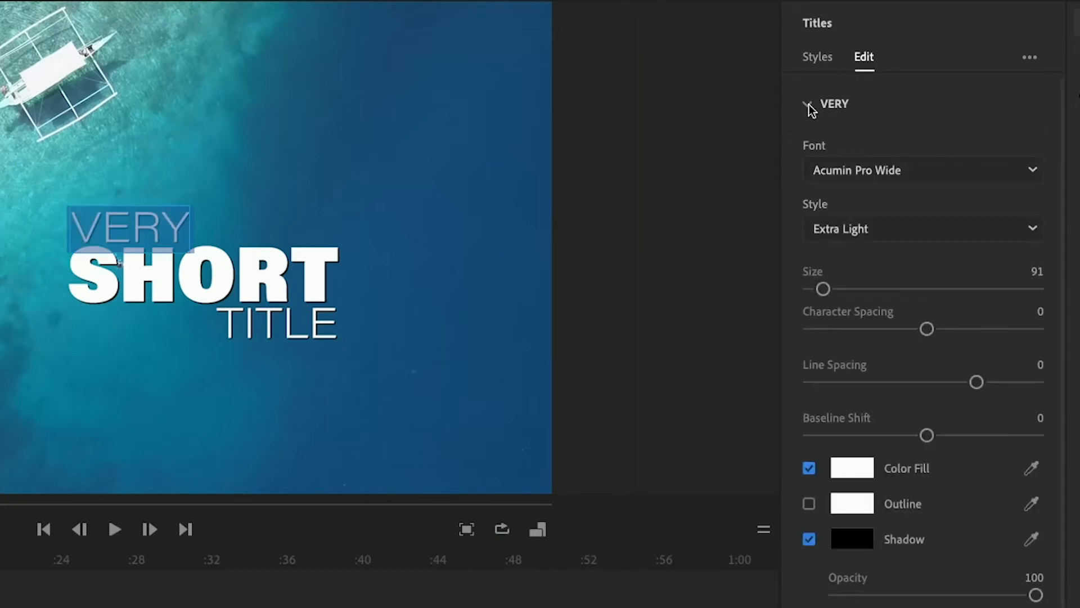
pyautogui.click(808, 104)
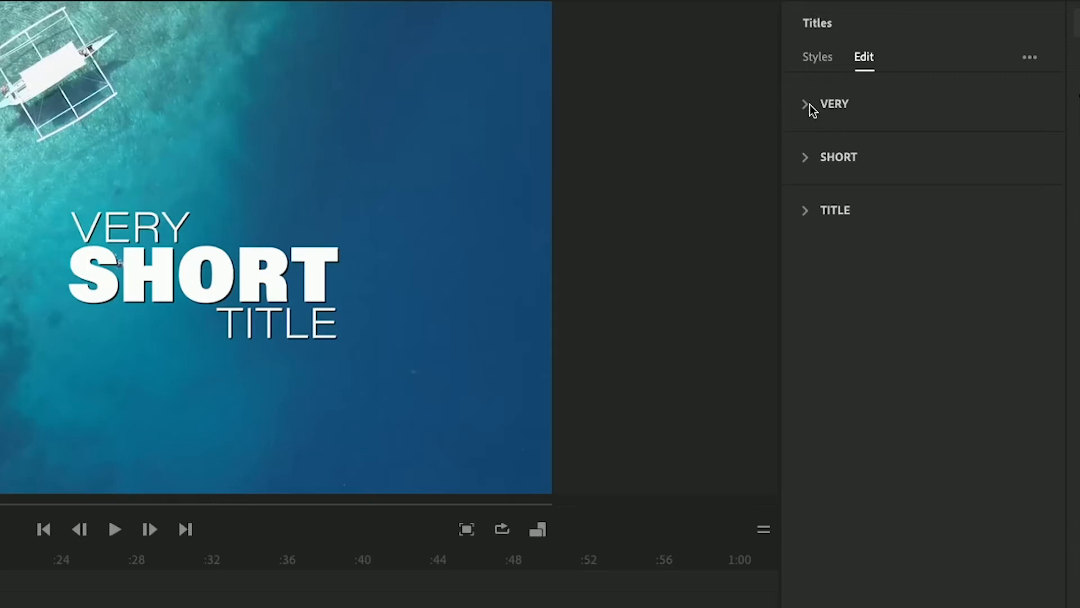
pyautogui.click(811, 106)
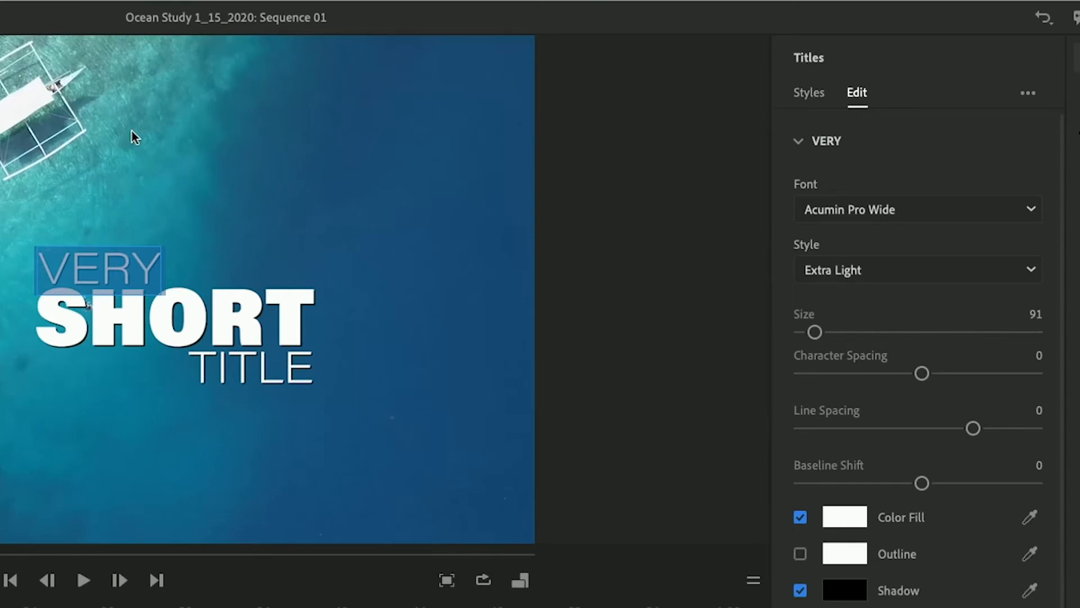
pyautogui.write('O')
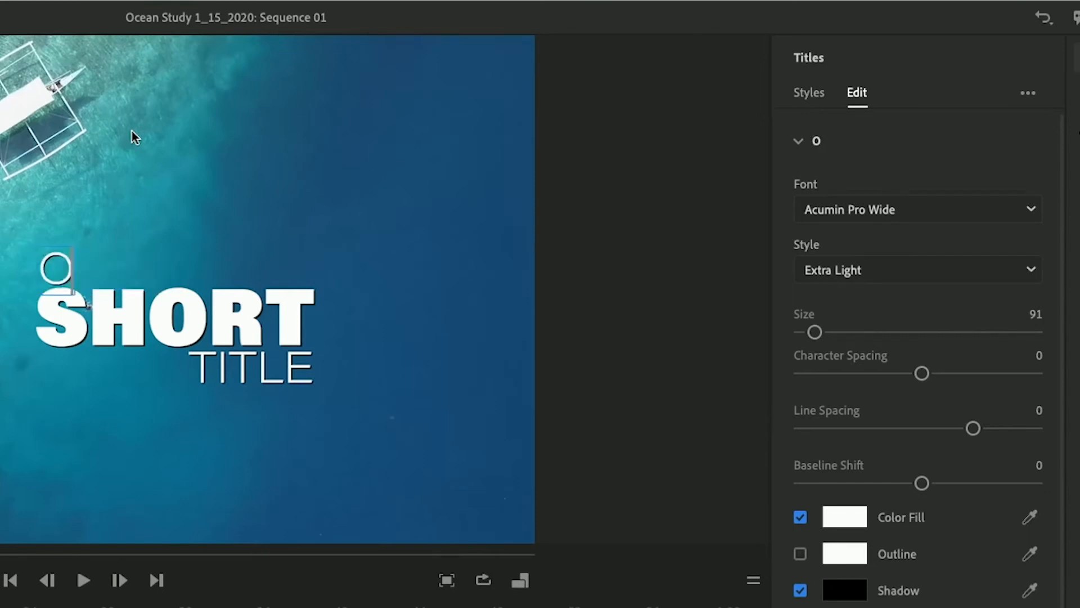
pyautogui.write('CEAN')
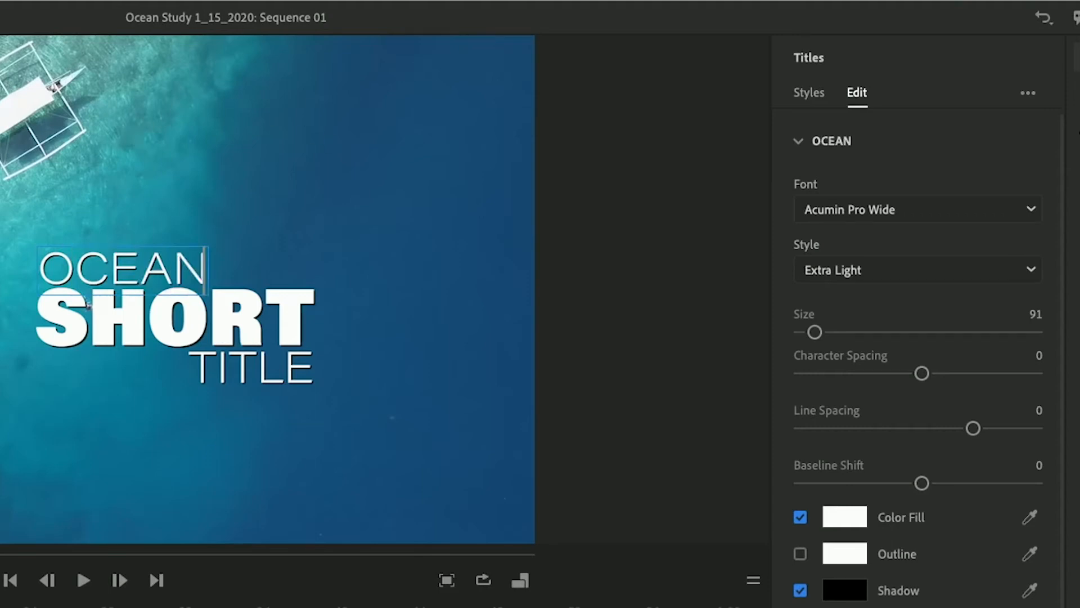
# Replace the second and third lines with STUDY and PROJECT
pyautogui.doubleClick(260, 313)
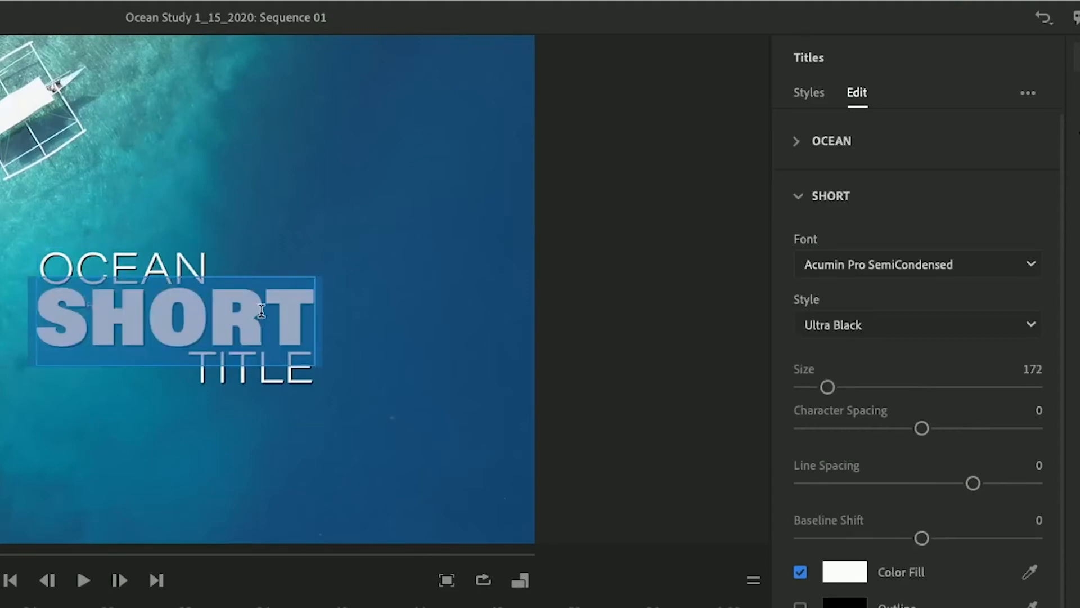
pyautogui.write('STUDY')
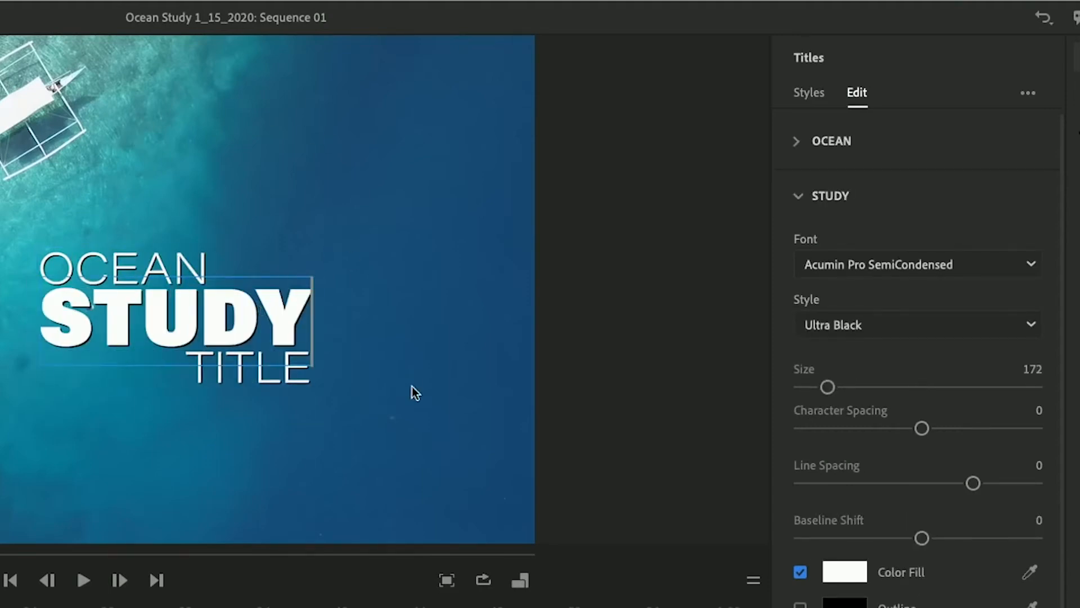
pyautogui.doubleClick(233, 362)
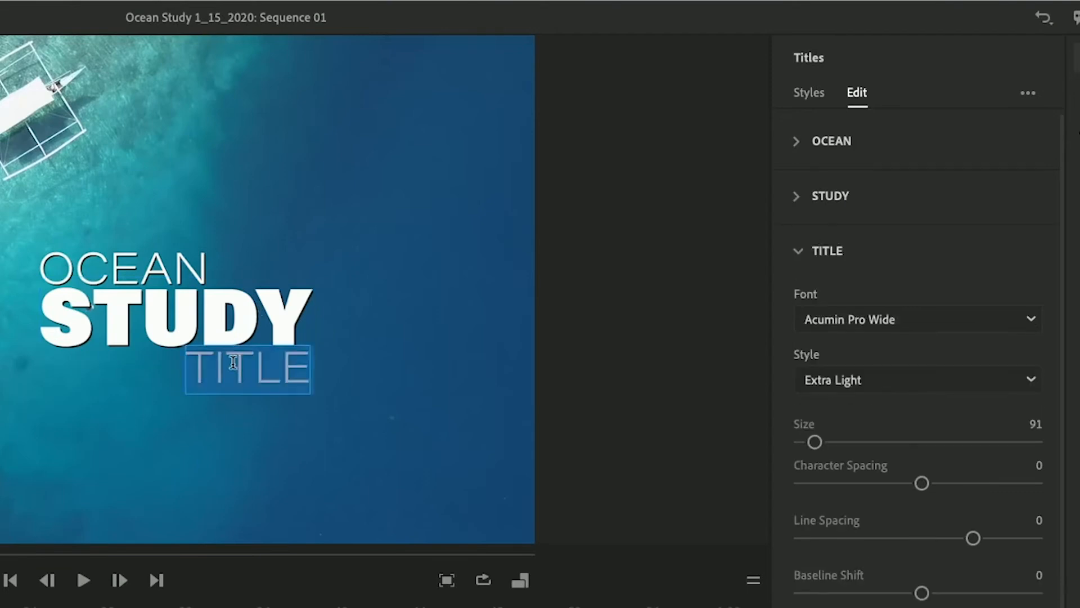
pyautogui.write('PROJECT')
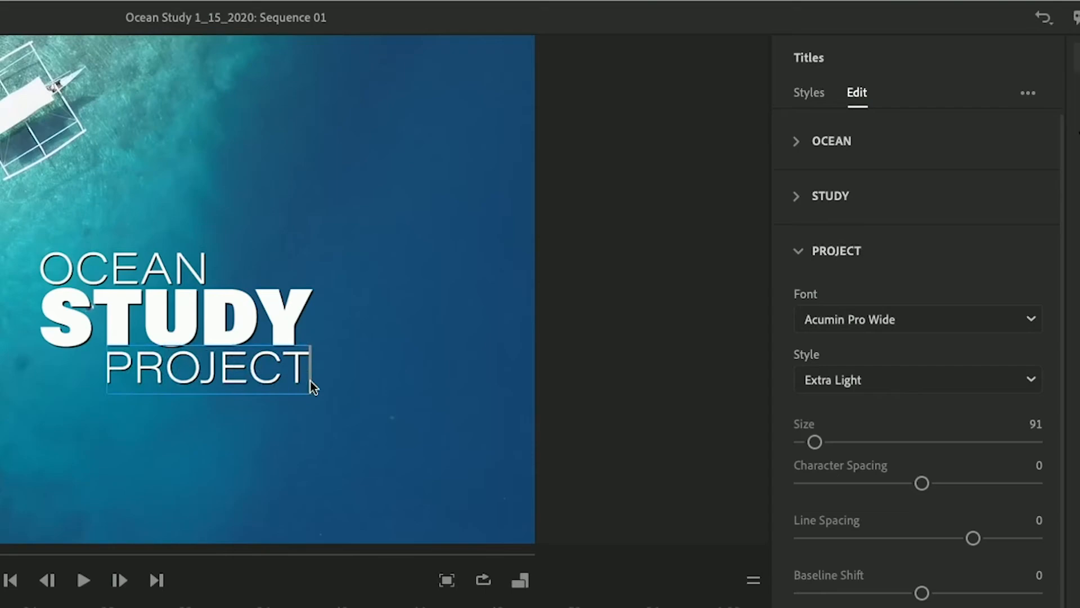
pyautogui.click(285, 451)
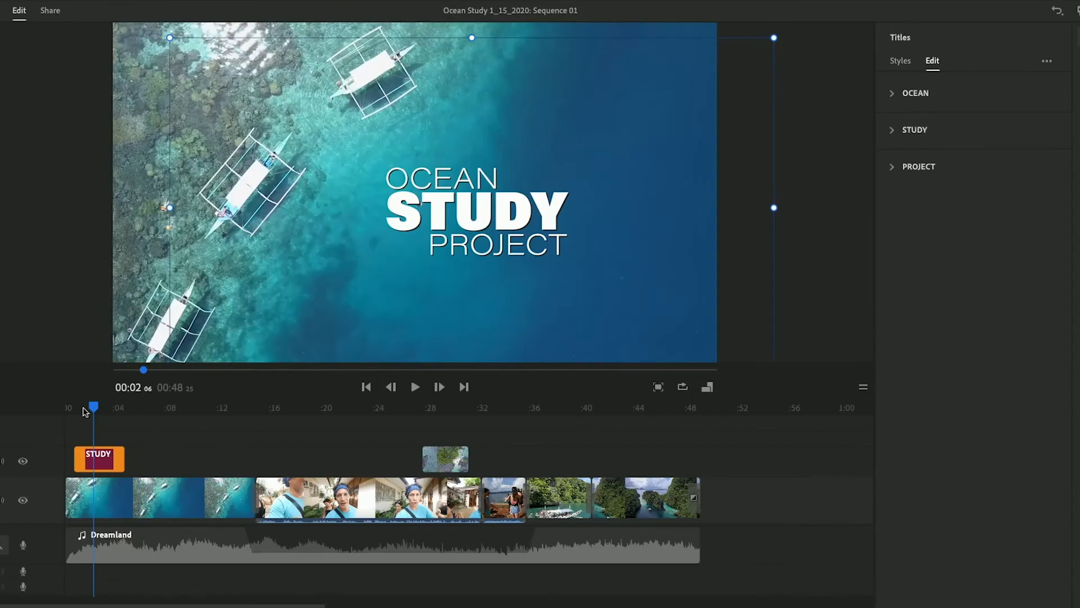
# Play the sequence from the start to preview the edited title
pyautogui.moveTo(94, 407); pyautogui.dragTo(53, 410)
pyautogui.click(184, 505)
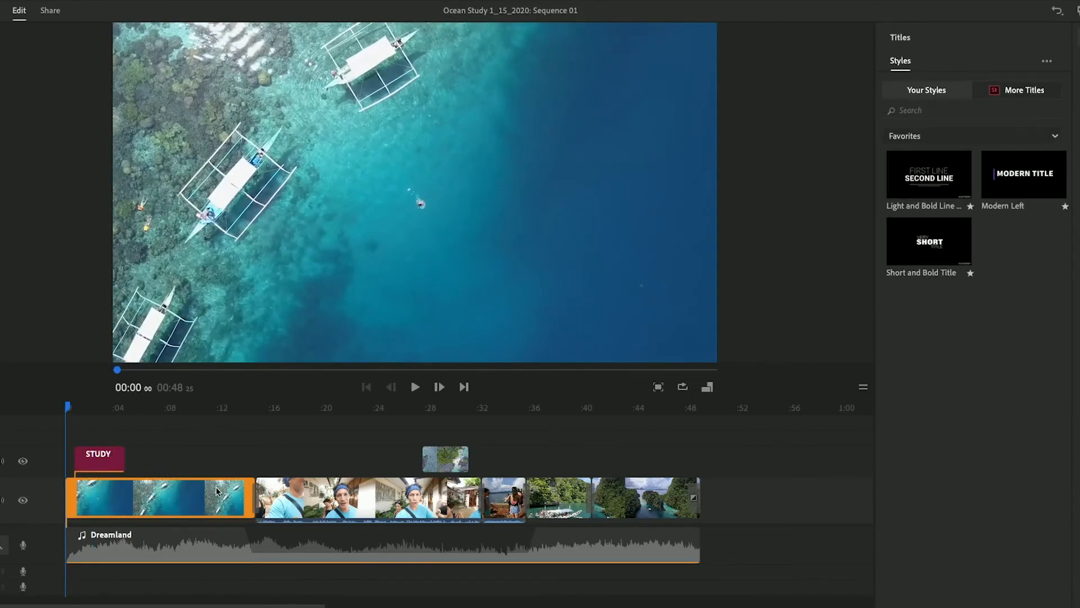
pyautogui.press('space')
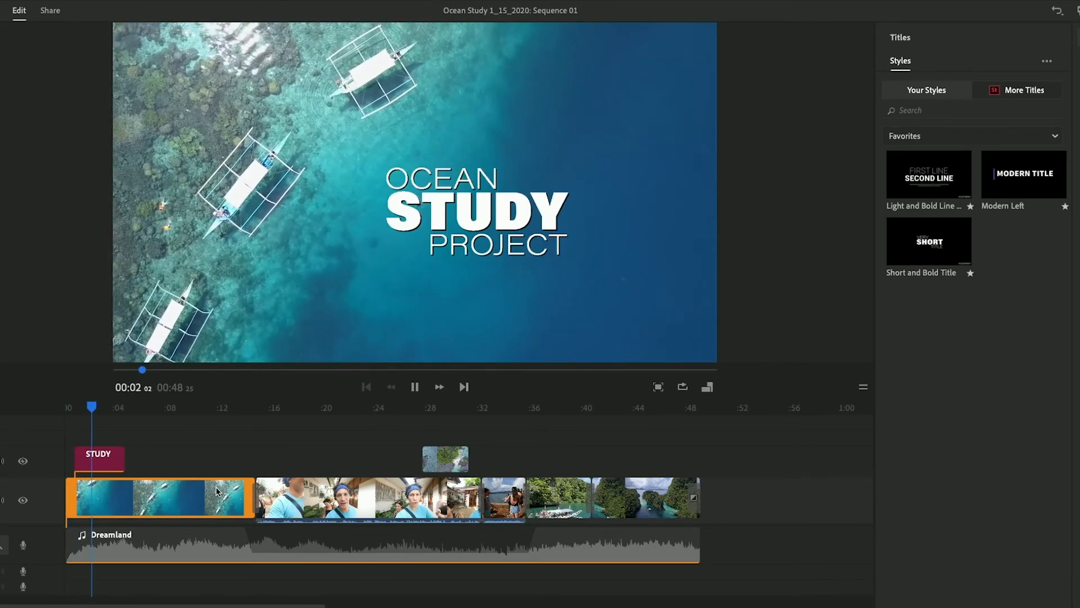
pyautogui.click(99, 459)
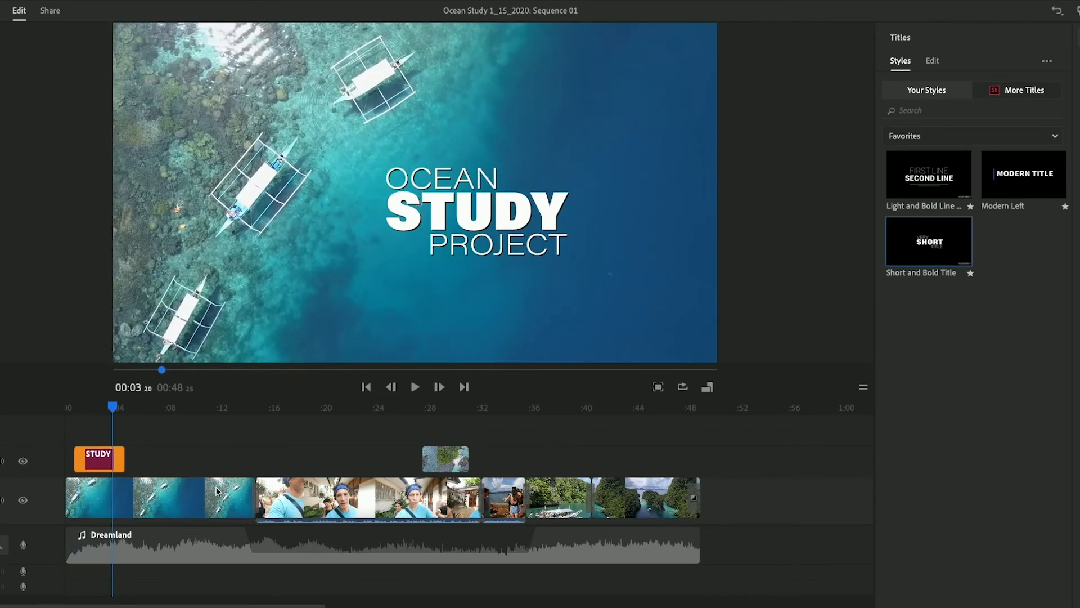
pyautogui.moveTo(115, 406); pyautogui.dragTo(10, 424)
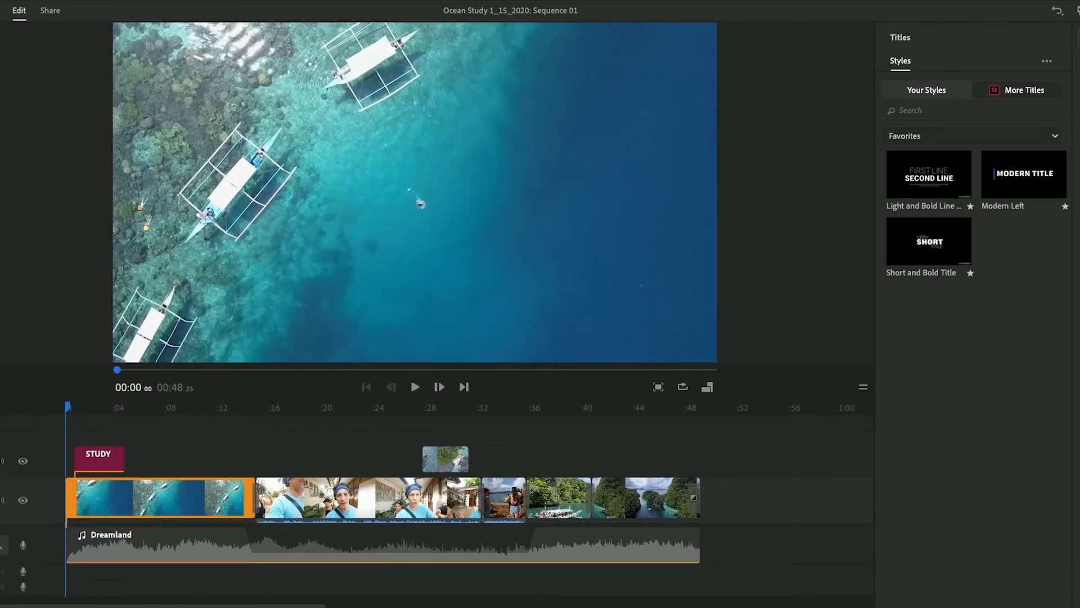
# Trim the end of the first aerial ocean clip back to about the 7-second mark
pyautogui.click(2, 545)
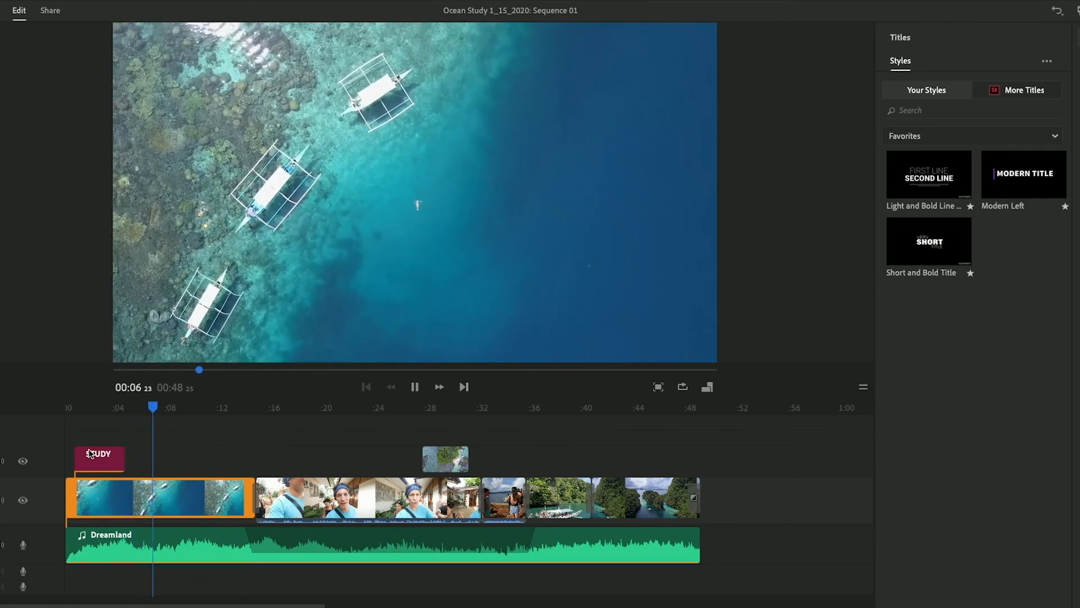
pyautogui.press('space')
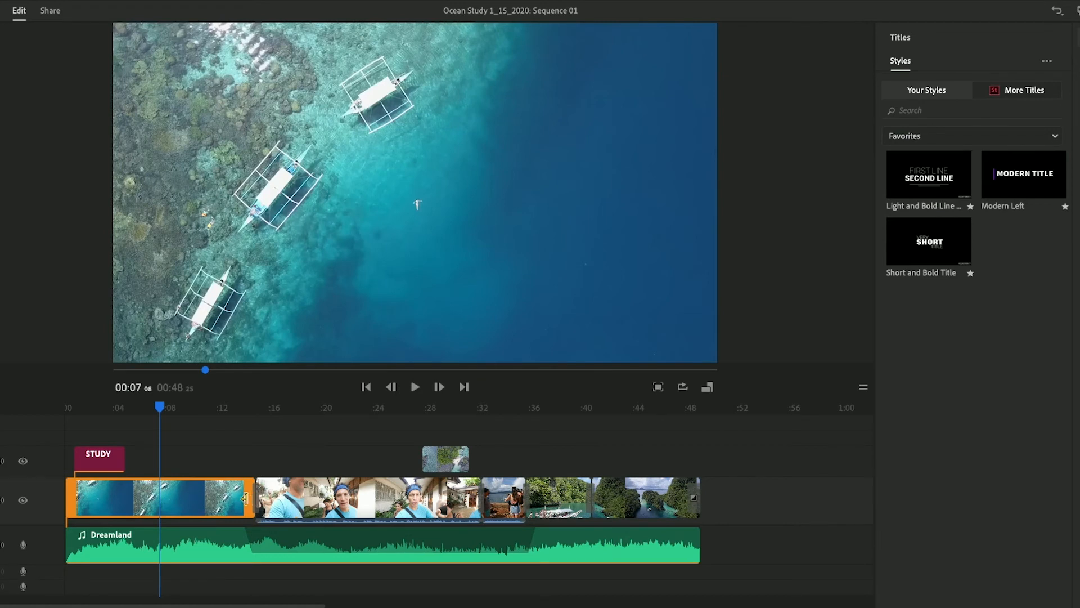
pyautogui.moveTo(245, 498); pyautogui.dragTo(150, 498)
# Trim the end of the Dreamland music to match the last video clip and play the ending to check it
pyautogui.moveTo(164, 411); pyautogui.dragTo(584, 416)
pyautogui.click(687, 547)
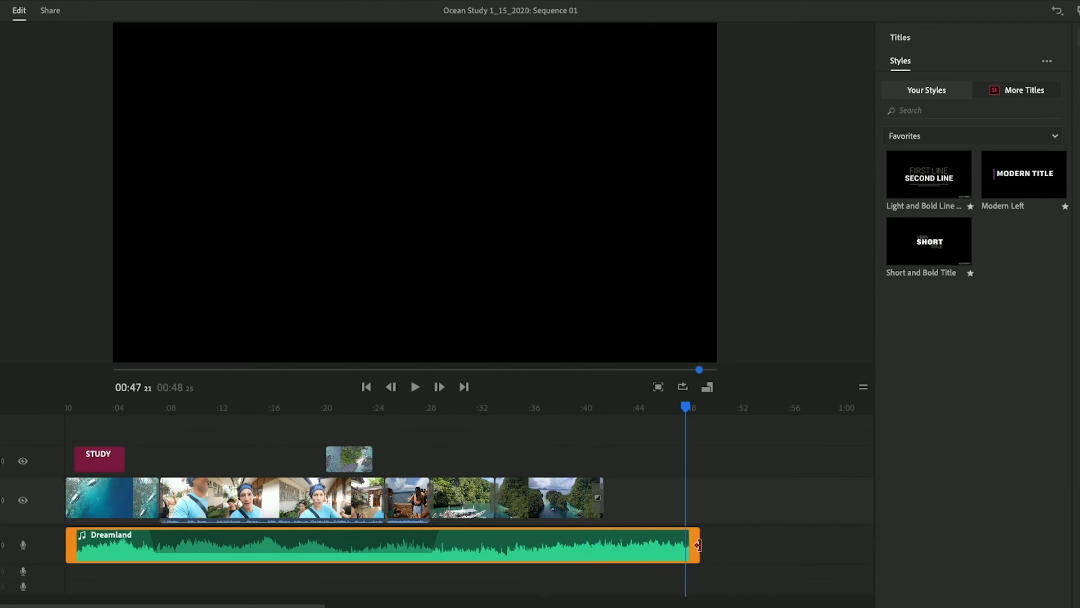
pyautogui.moveTo(692, 547); pyautogui.dragTo(603, 547)
pyautogui.moveTo(688, 405); pyautogui.dragTo(588, 417)
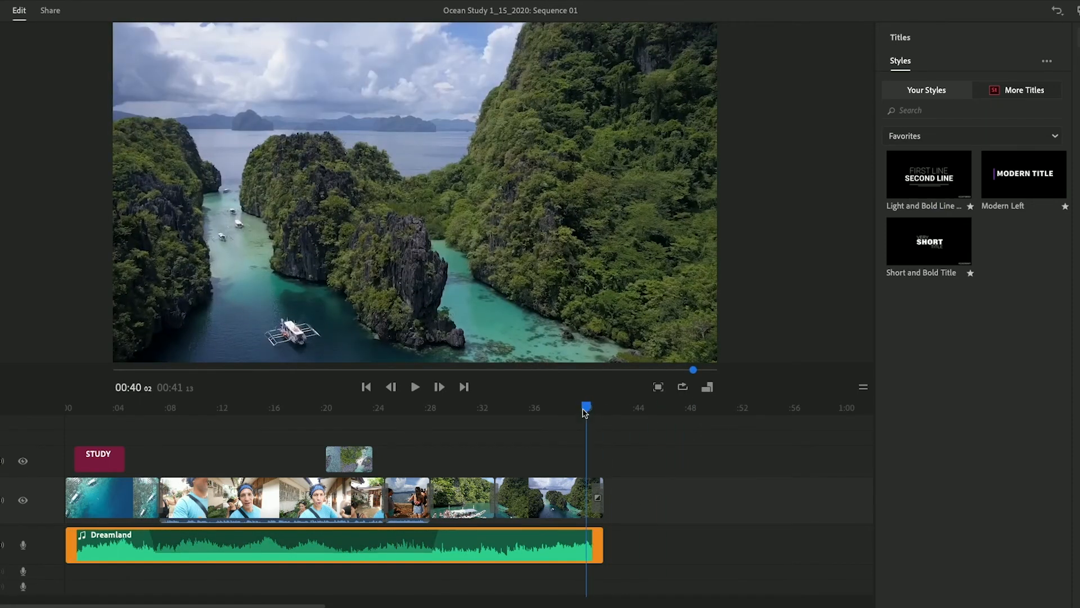
pyautogui.press('space')
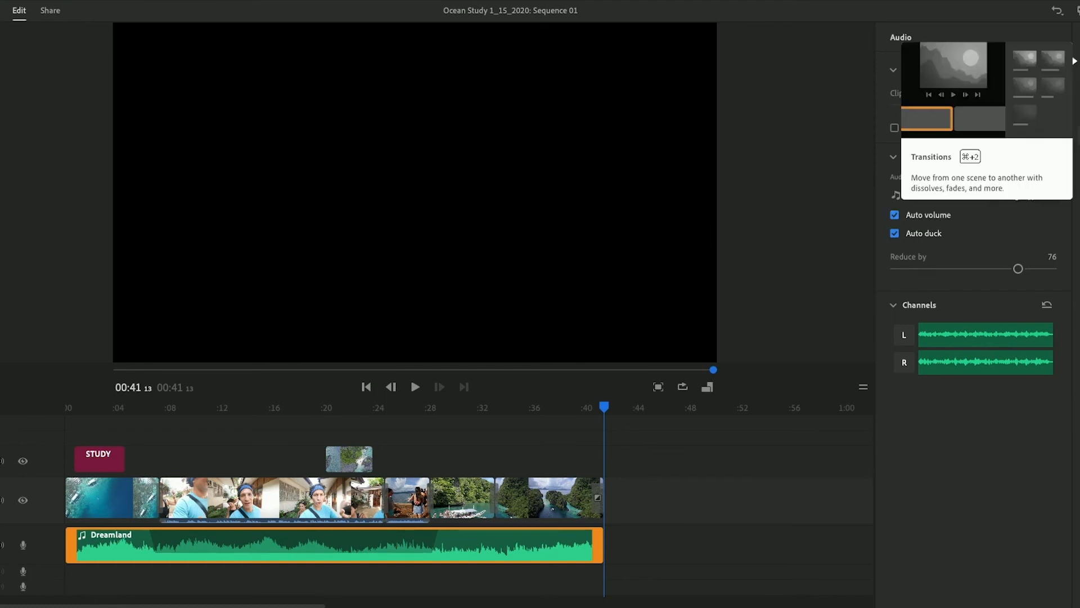
# Open the transition presets and apply a transition to the end of the Dreamland music clip
pyautogui.click(1079, 63)
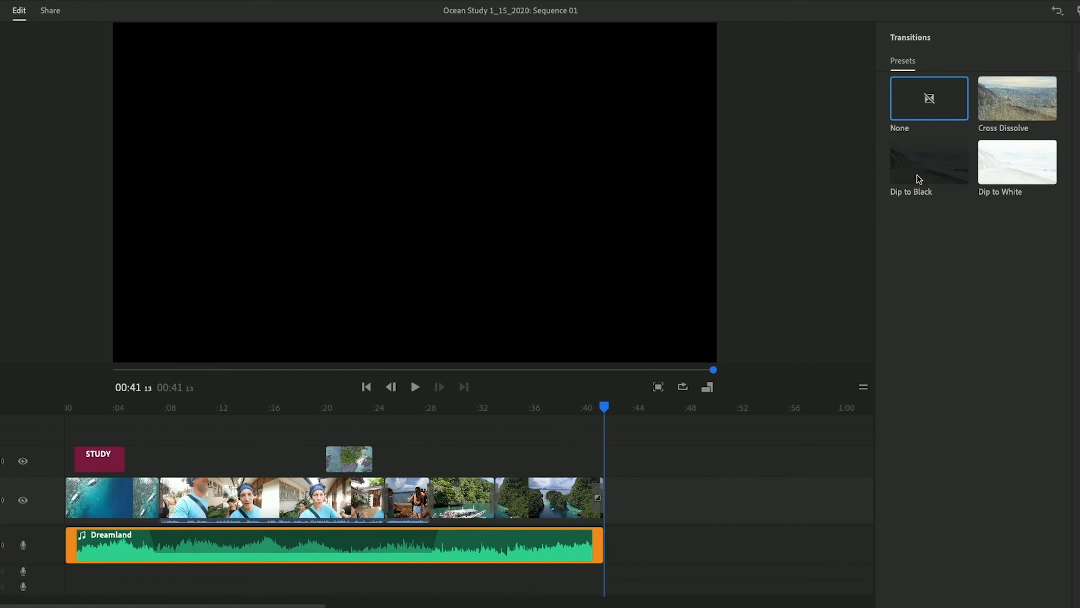
pyautogui.moveTo(926, 175); pyautogui.dragTo(597, 554)
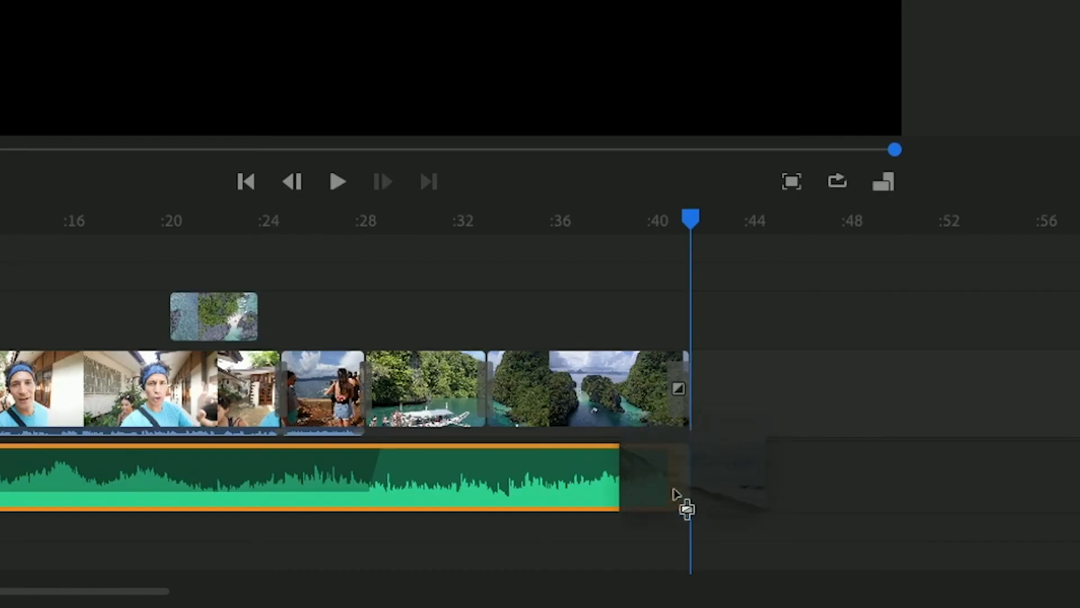
pyautogui.moveTo(676, 491)
pyautogui.mouseDown()
pyautogui.moveTo(656, 482)
pyautogui.moveTo(681, 482)
pyautogui.mouseUp()
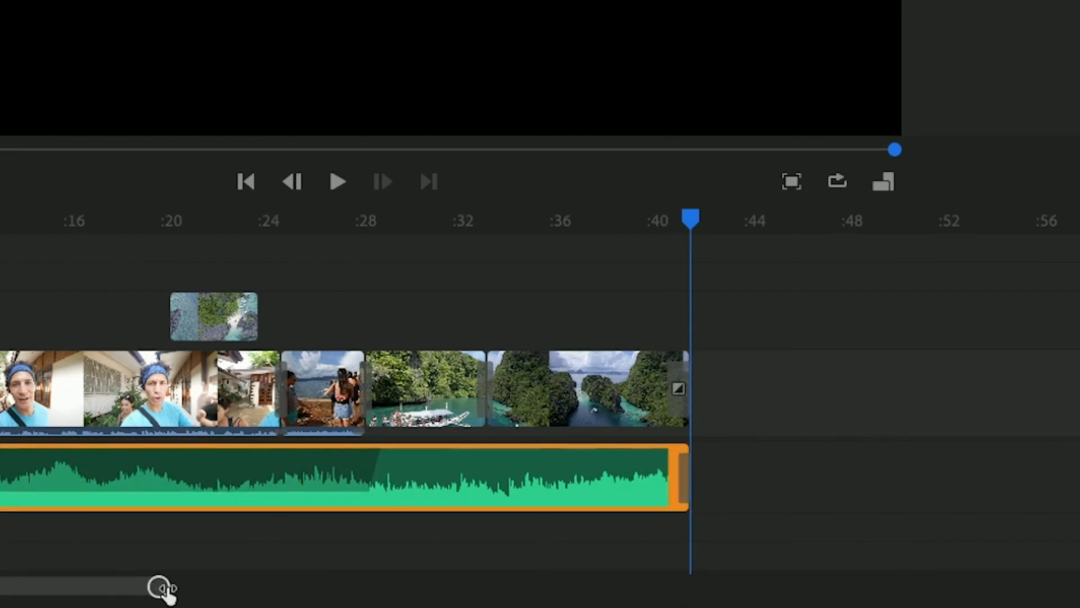
# Lengthen the music's end transition to about 1.5 seconds
pyautogui.moveTo(163, 590); pyautogui.dragTo(11, 600)
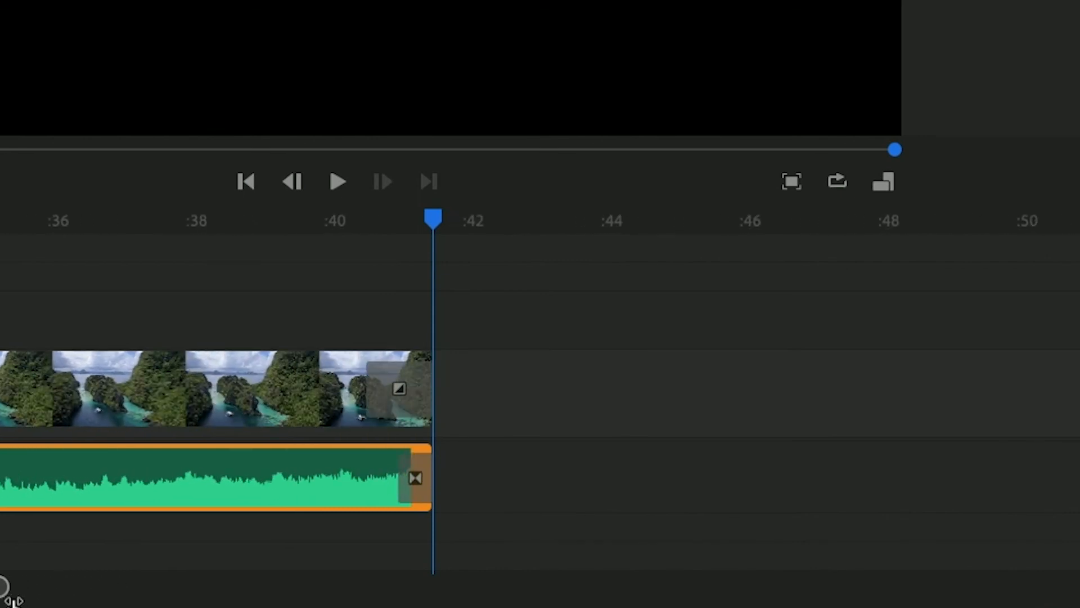
pyautogui.click(416, 482)
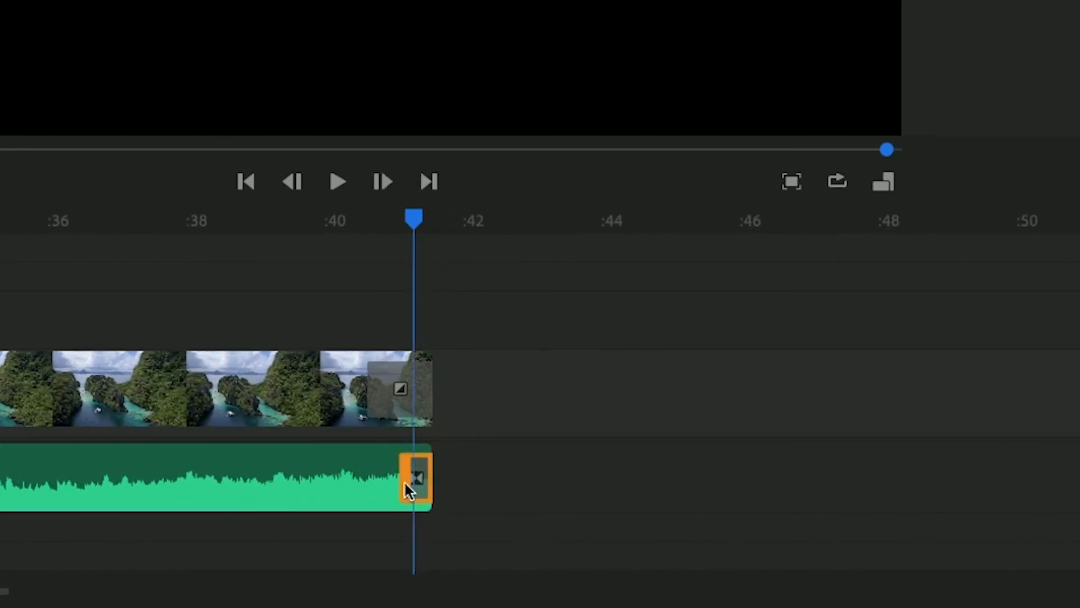
pyautogui.moveTo(403, 482); pyautogui.dragTo(324, 483)
# Play the last seconds of the sequence to preview the music fading out
pyautogui.moveTo(419, 227); pyautogui.dragTo(278, 226)
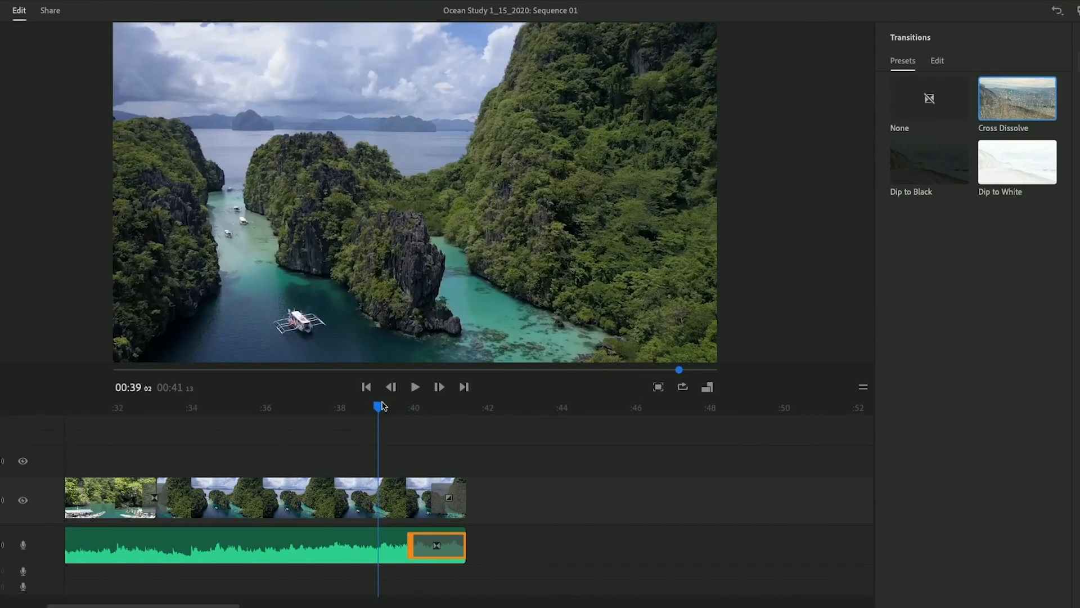
pyautogui.moveTo(382, 406); pyautogui.dragTo(406, 410)
pyautogui.press('space')
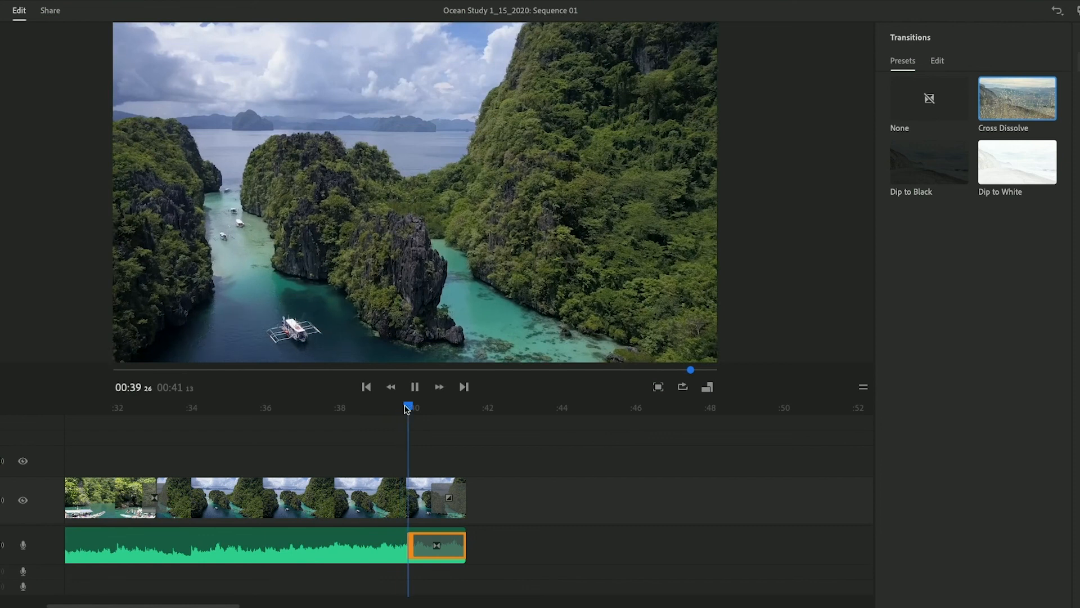